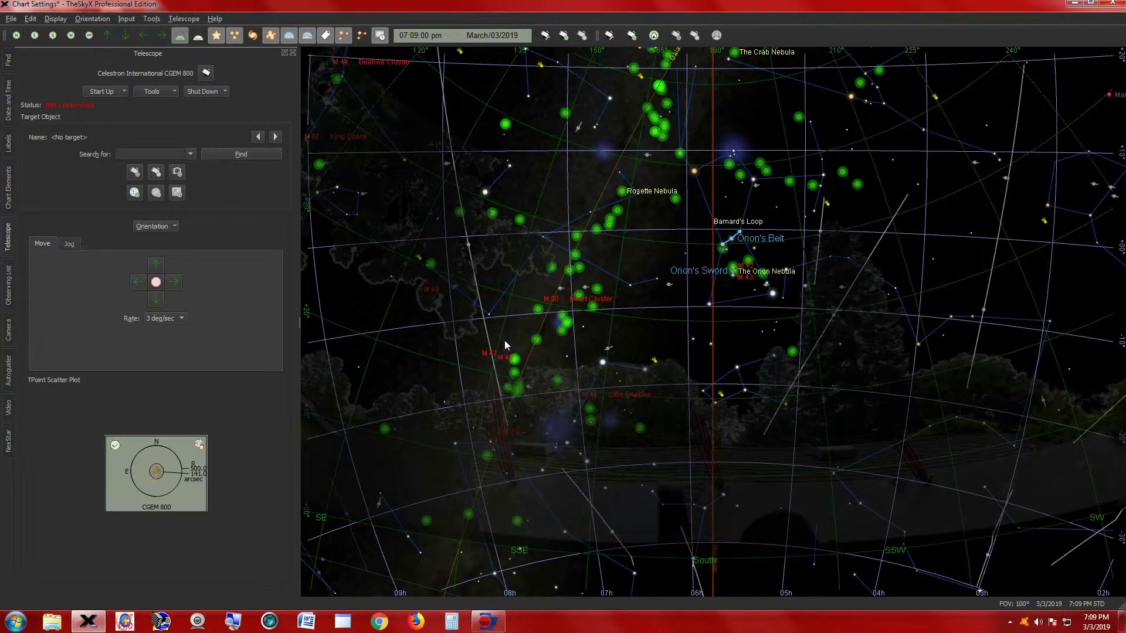
Select Rigel on the sky chart as the target object.
click(773, 296)
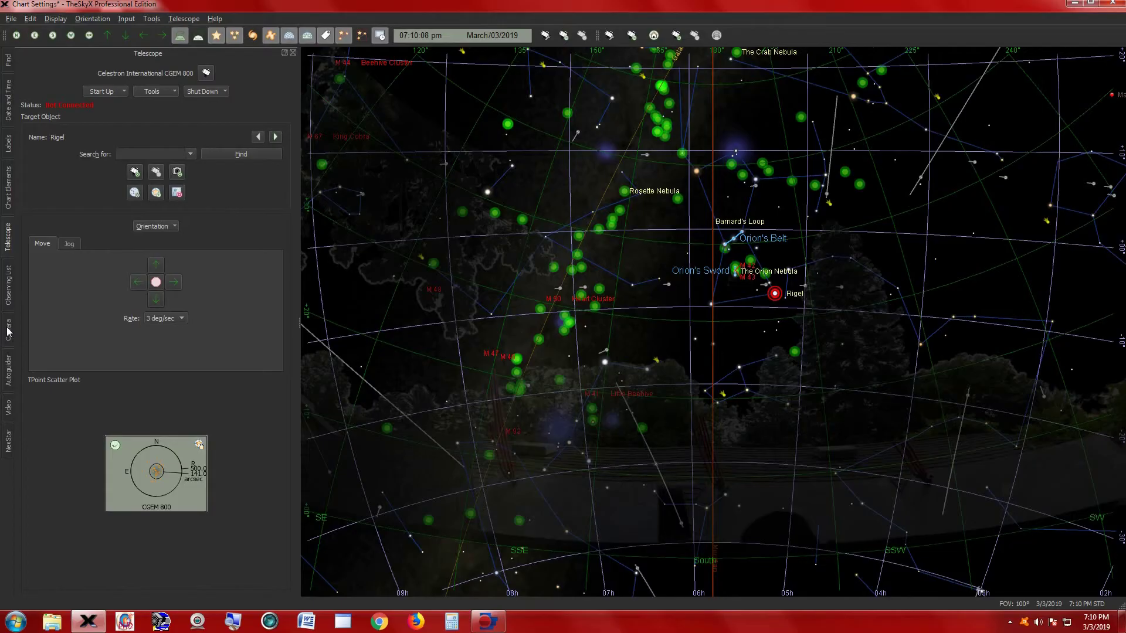
Connect the ASCOM camera on the Camera tab and bring up Focus Tools.
click(8, 331)
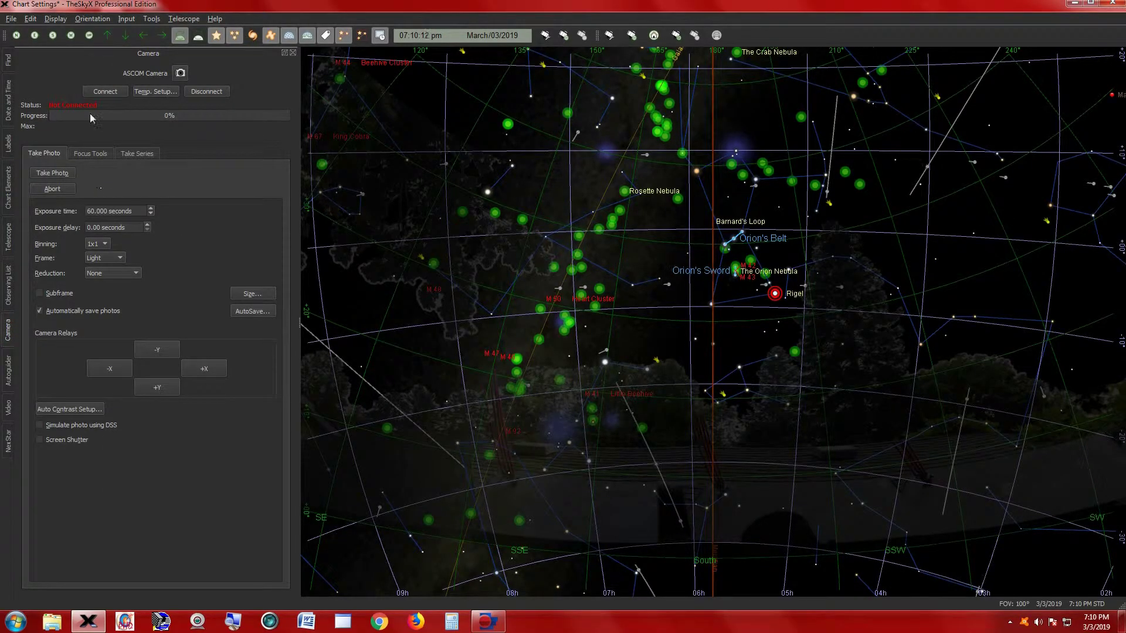
click(96, 92)
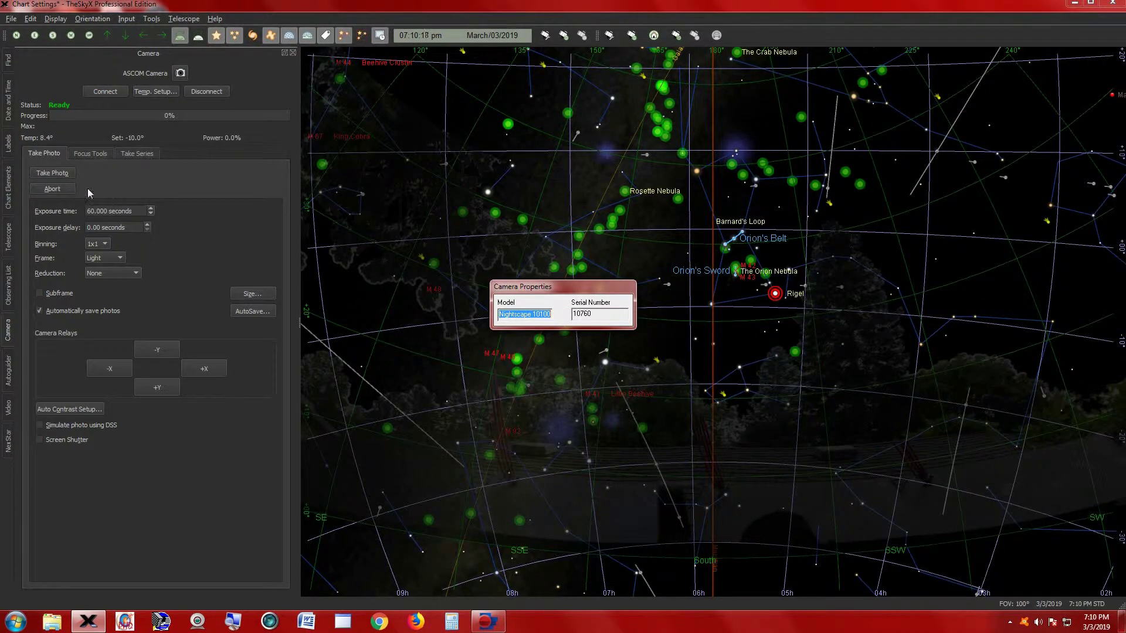
click(92, 153)
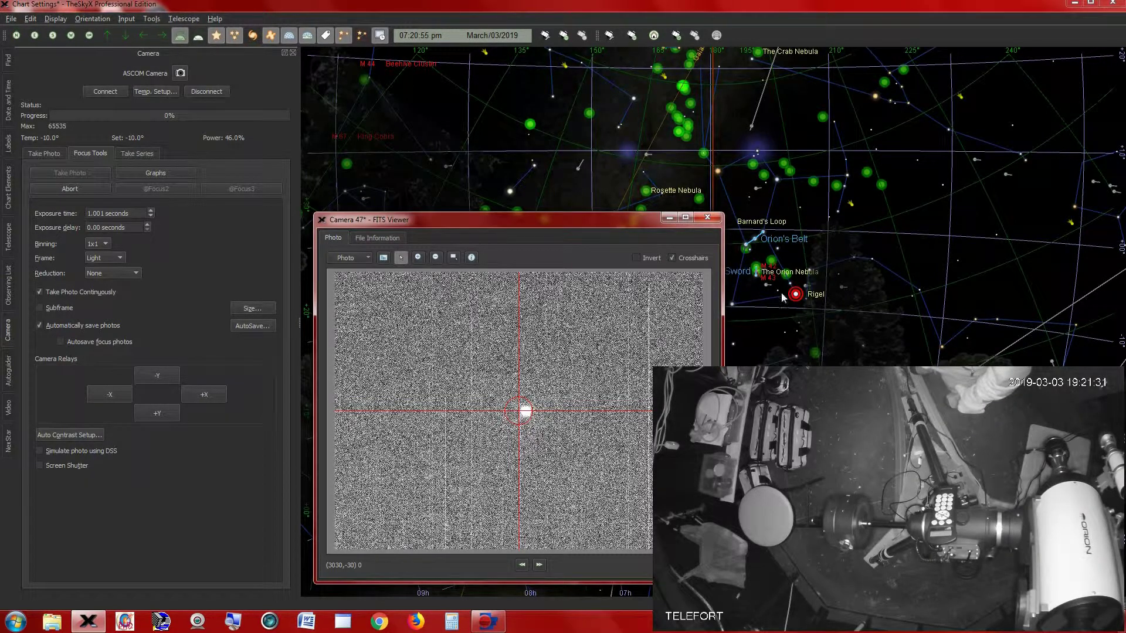
Close the image viewer and abort the continuous focus exposures.
drag(657, 213, 591, 215)
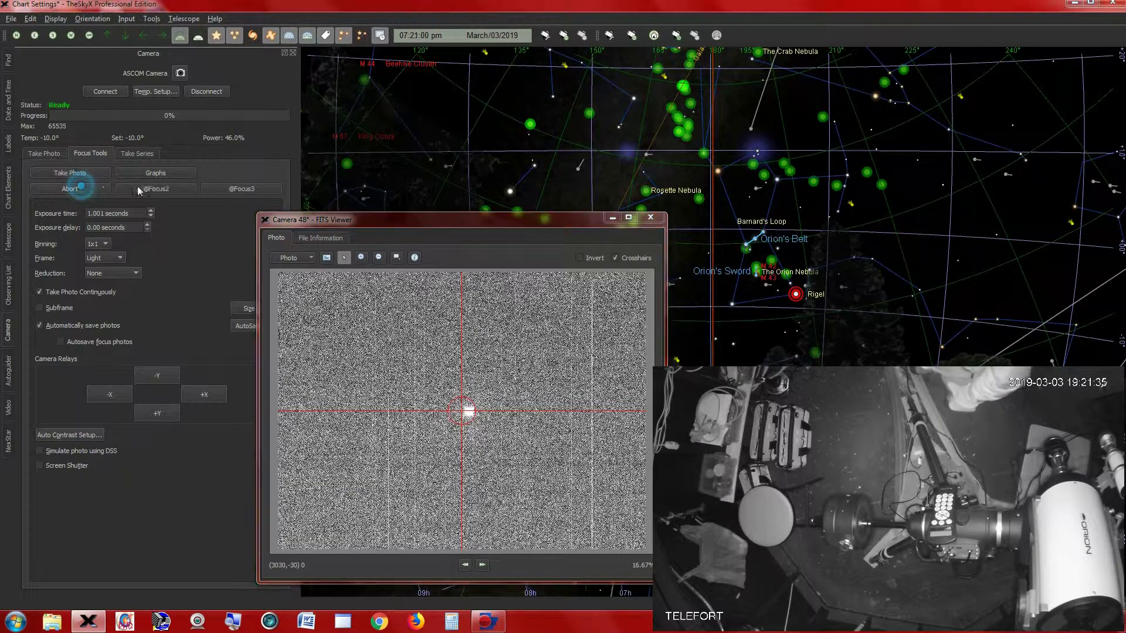
click(650, 217)
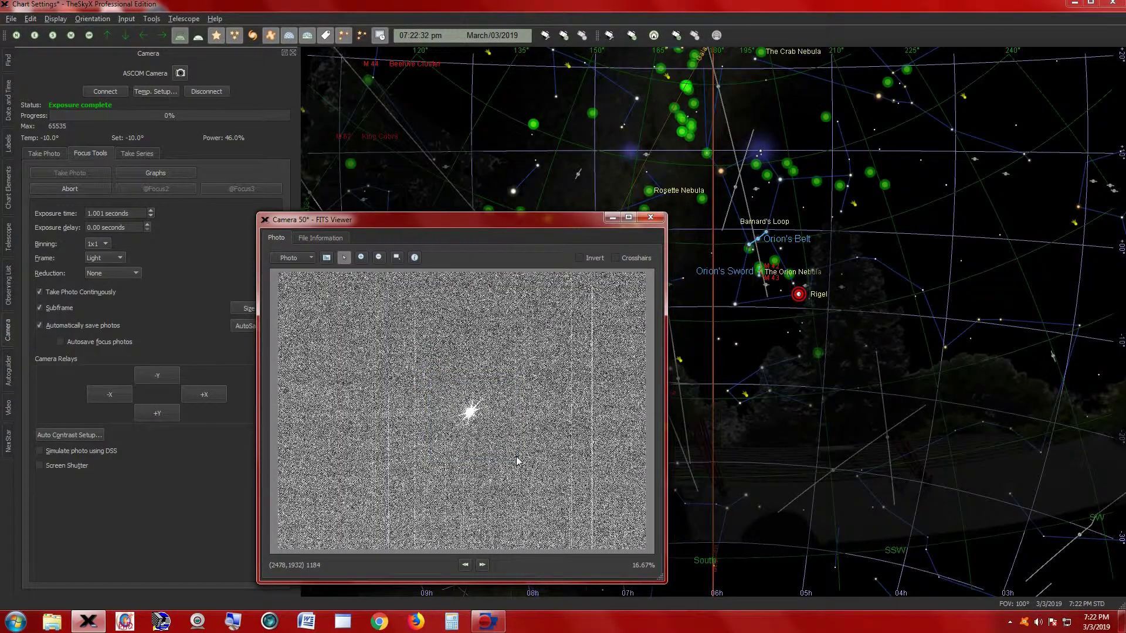
click(62, 188)
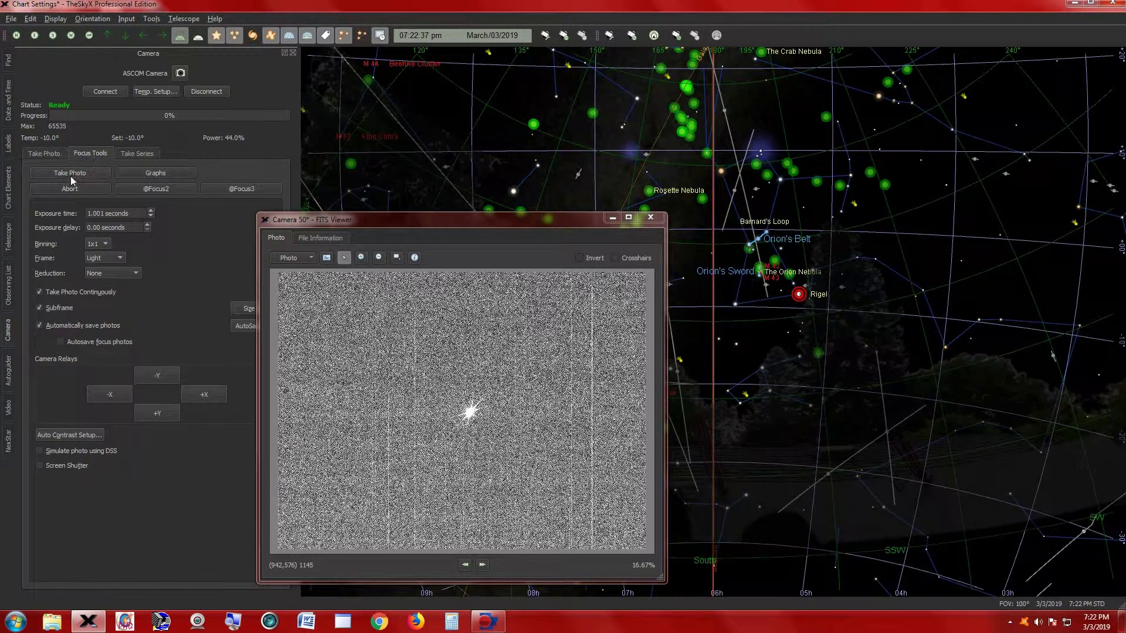
Start continuous Take Photo focus exposures from Focus Tools.
click(75, 173)
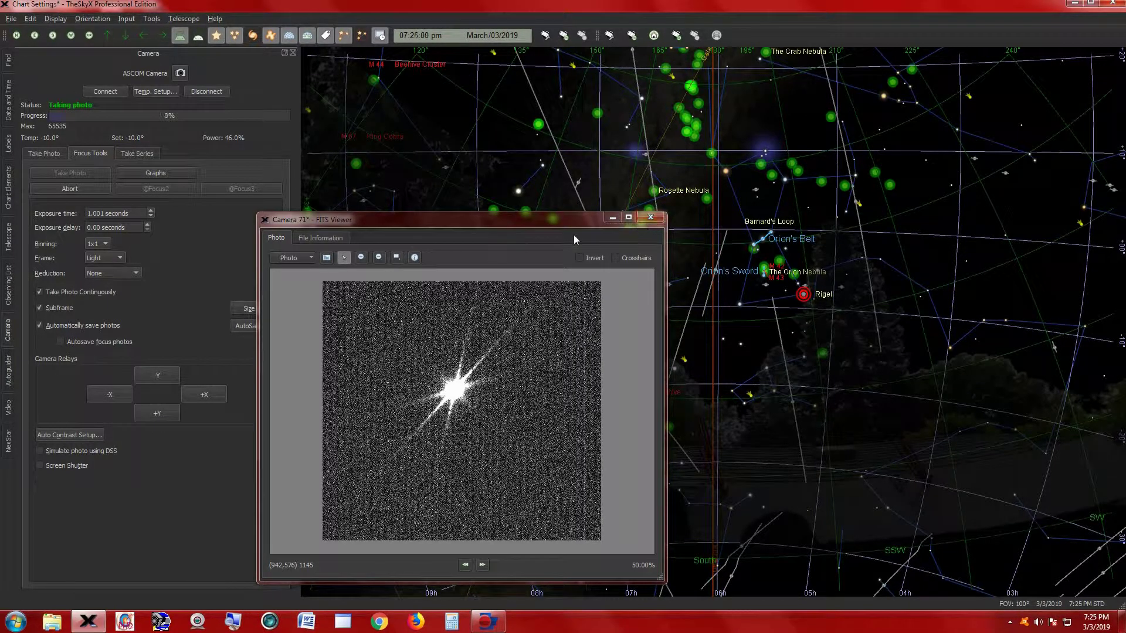
Abort the running exposures and close the Camera FITS Viewer.
click(65, 188)
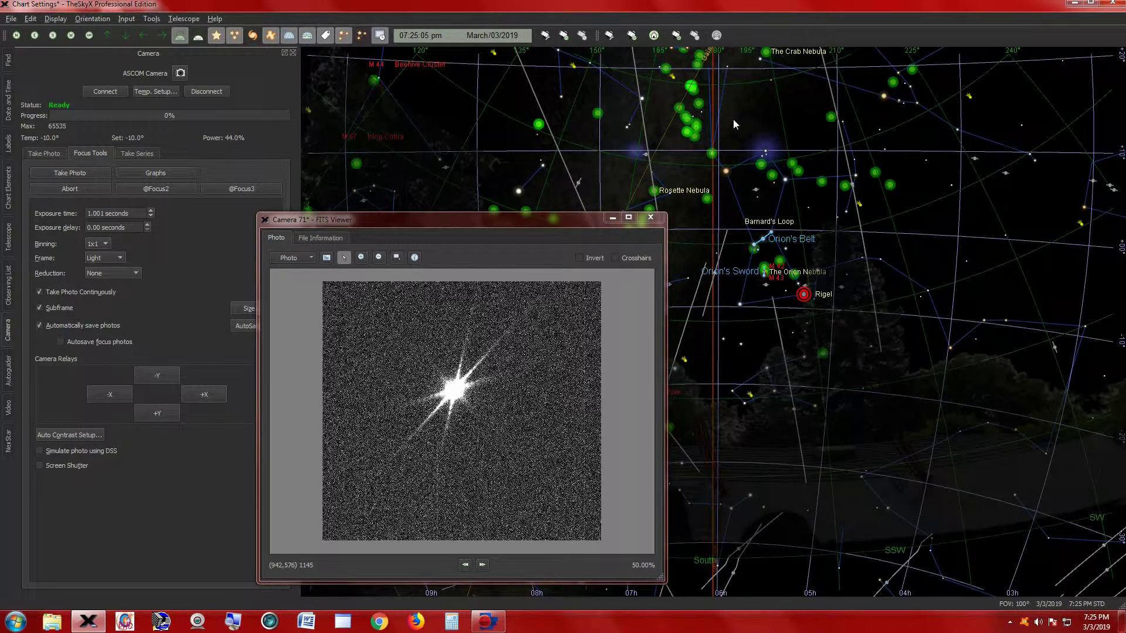
click(651, 218)
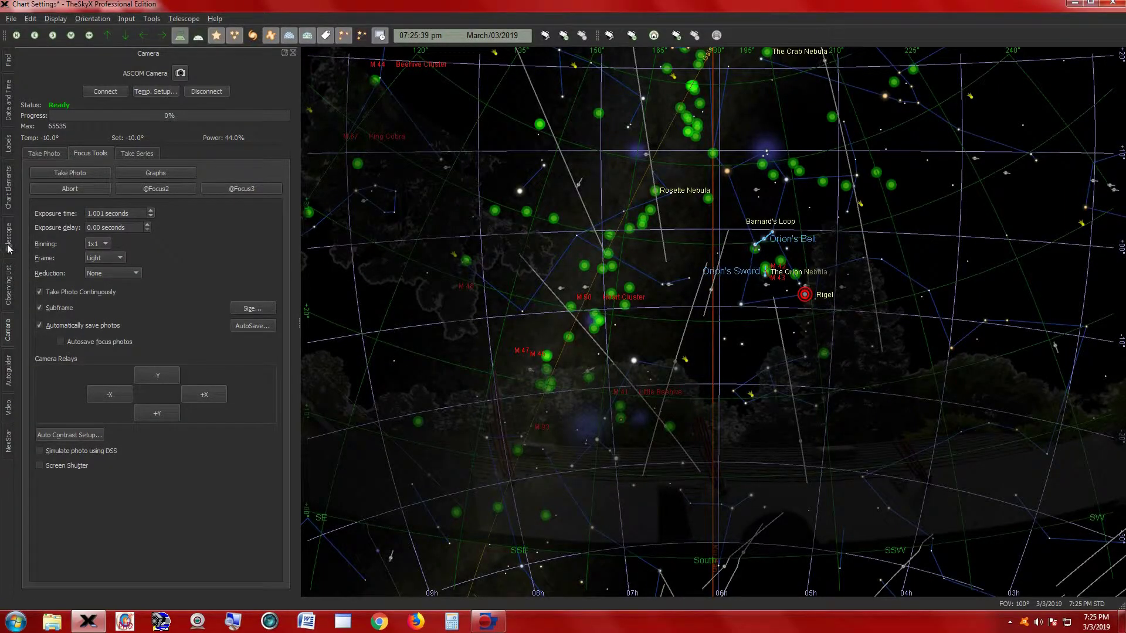
Connect the Celestron CGEM 800 mount with Start Up > Connect Telescope.
click(8, 246)
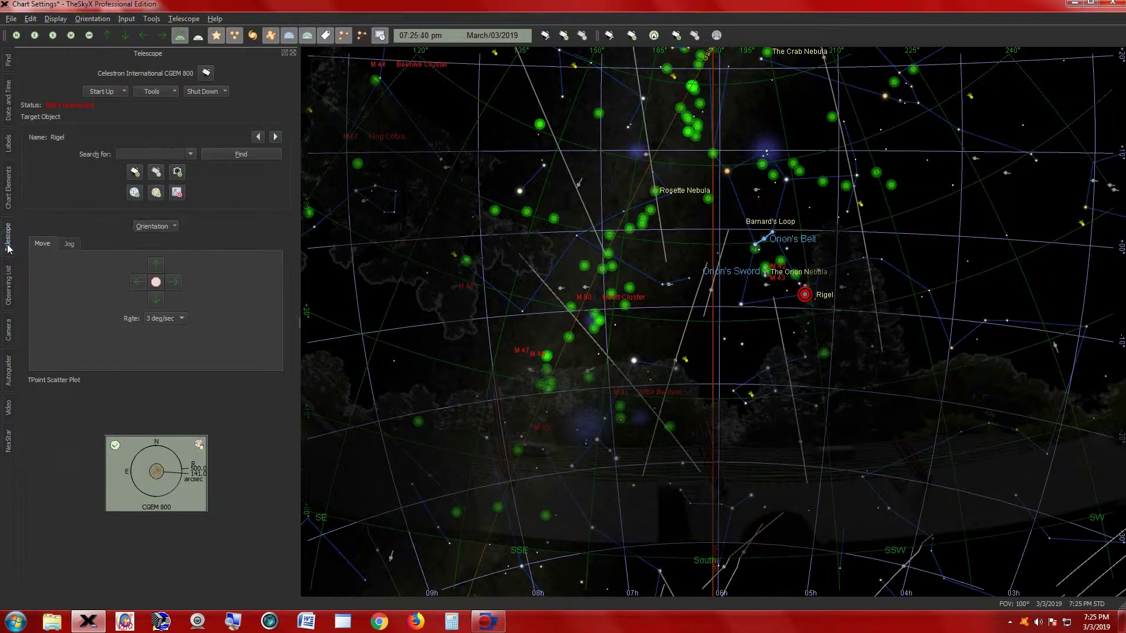
click(107, 93)
click(109, 105)
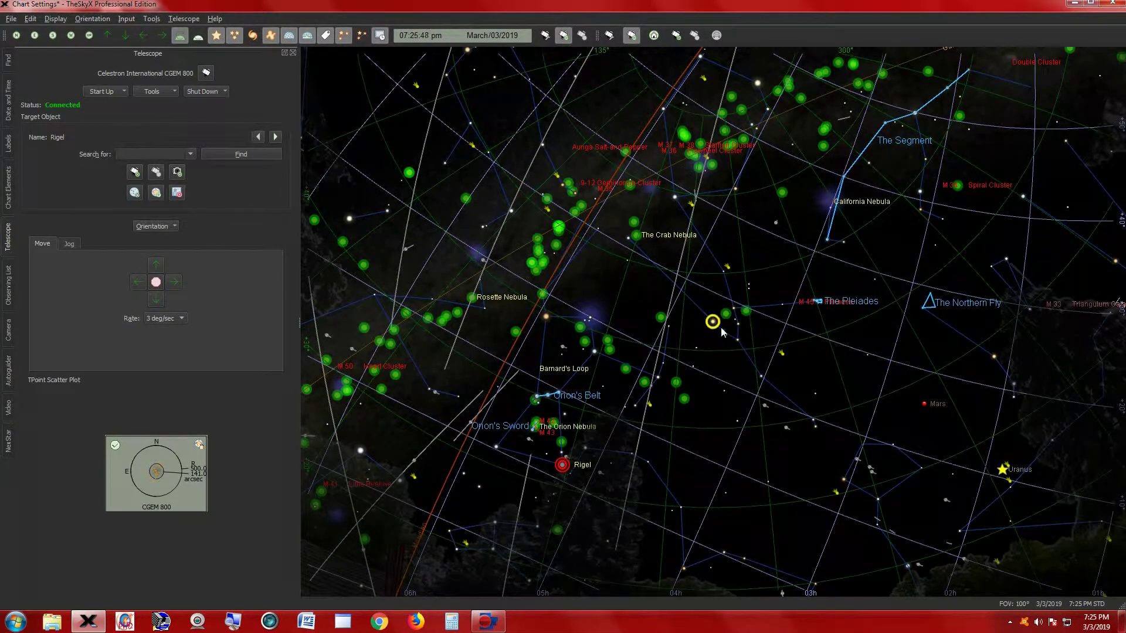
scroll(721, 329, up, 2)
scroll(721, 328, up, 2)
scroll(721, 328, up, 1)
scroll(720, 329, up, 1)
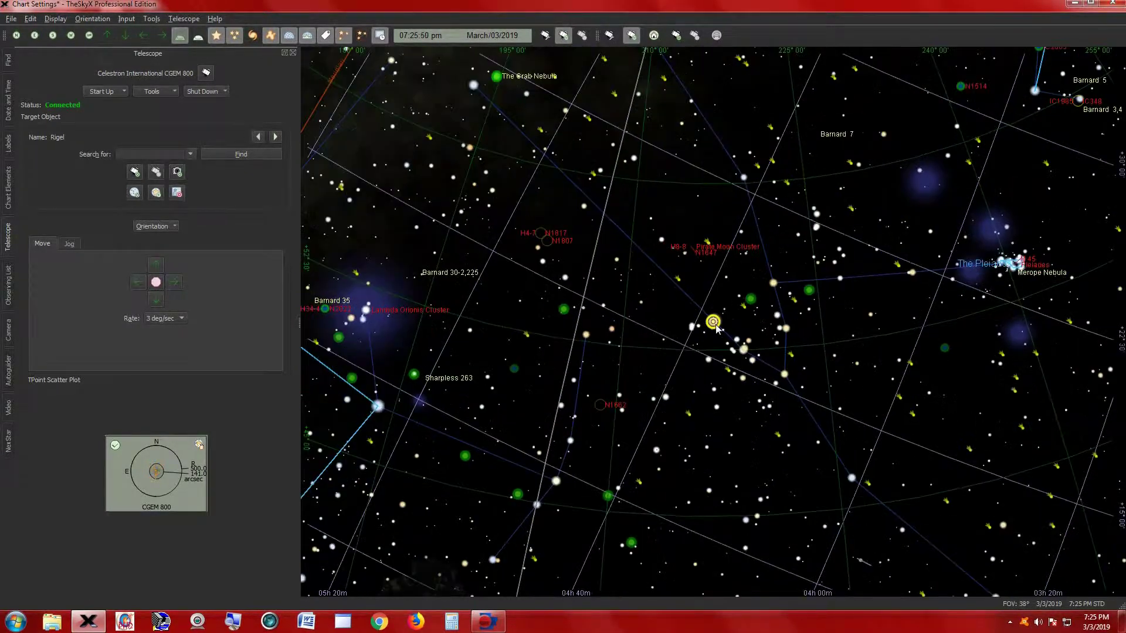
scroll(718, 329, up, 1)
scroll(714, 327, up, 1)
scroll(714, 328, up, 1)
scroll(710, 328, up, 1)
scroll(709, 327, up, 1)
scroll(704, 326, up, 1)
scroll(701, 322, up, 3)
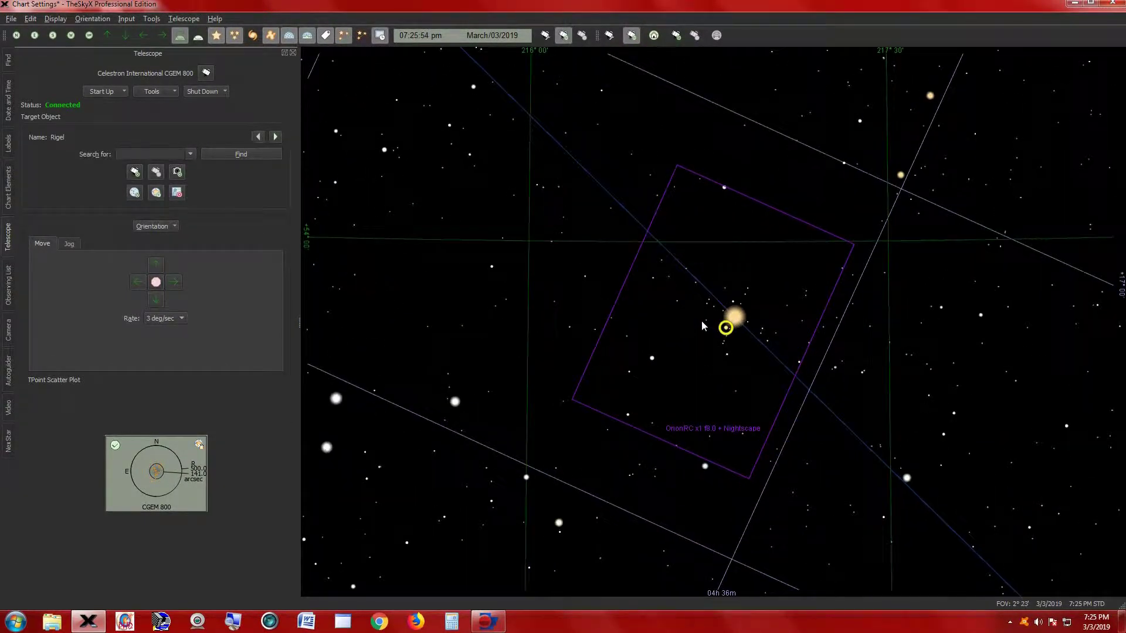
scroll(702, 322, up, 1)
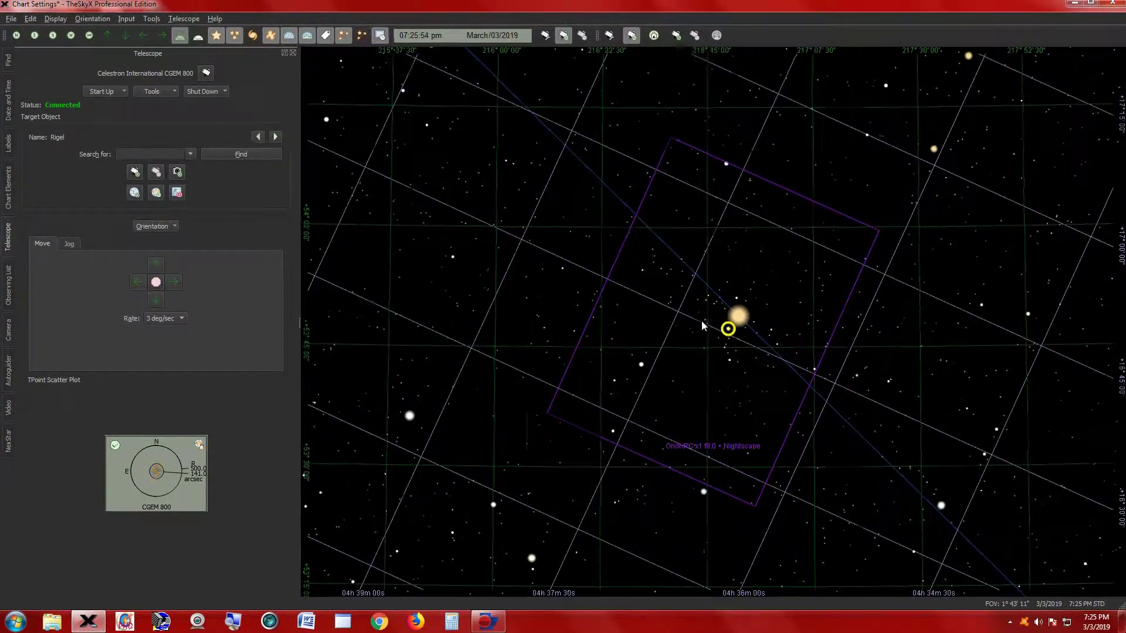
Target Aldebaran, the bright star next to the telescope crosshair.
click(740, 320)
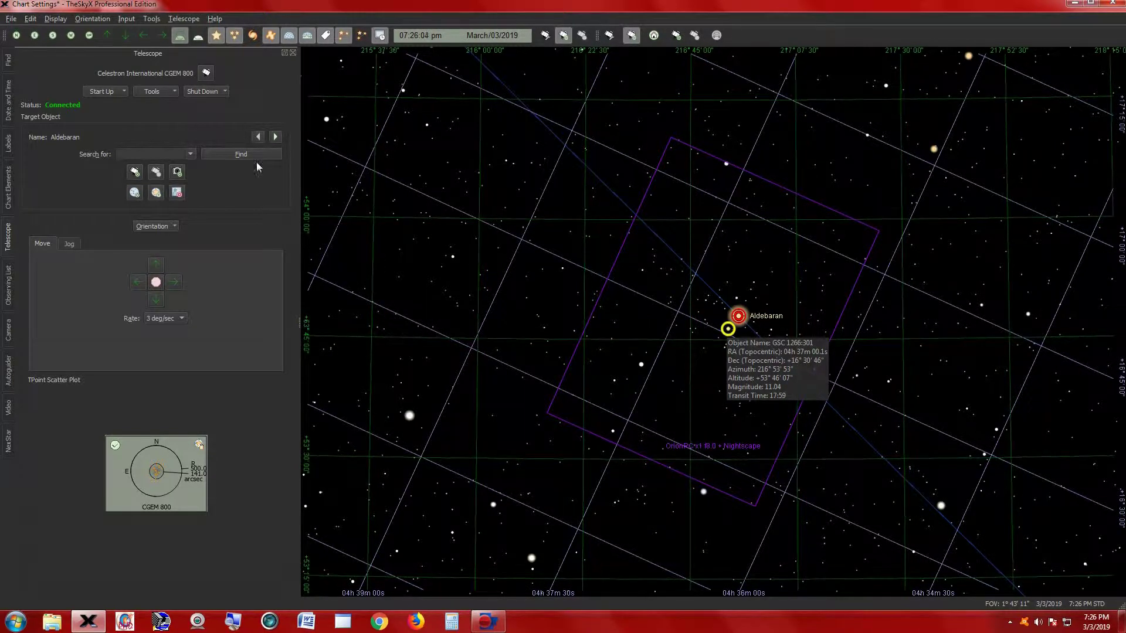
Sync the mount on Aldebaran into the existing model via Star Synchronization.
click(101, 91)
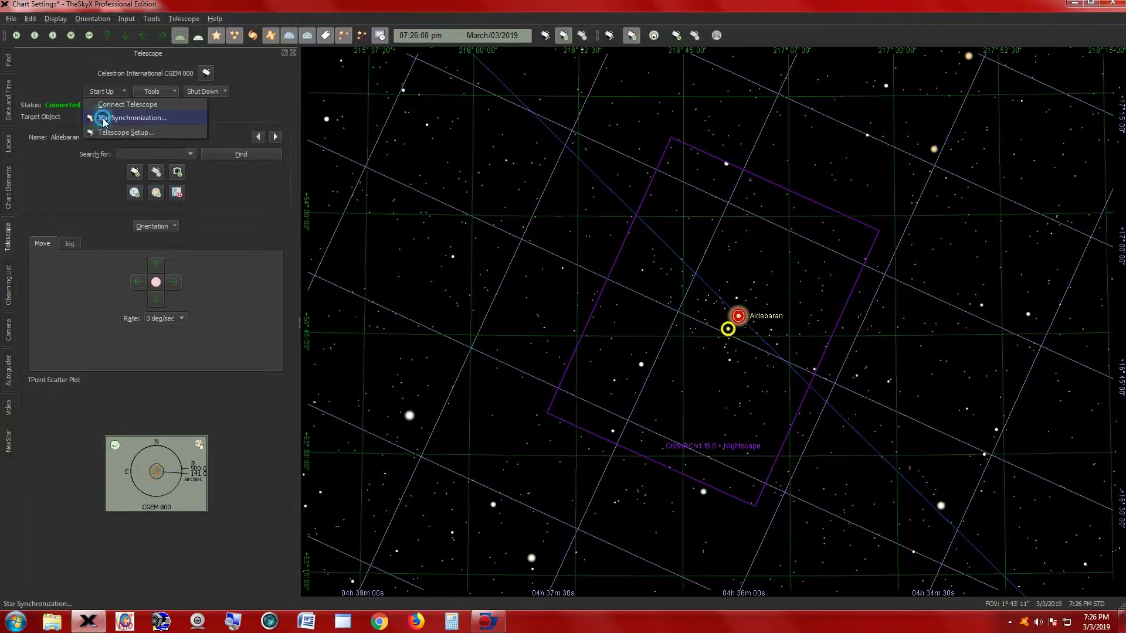
click(106, 116)
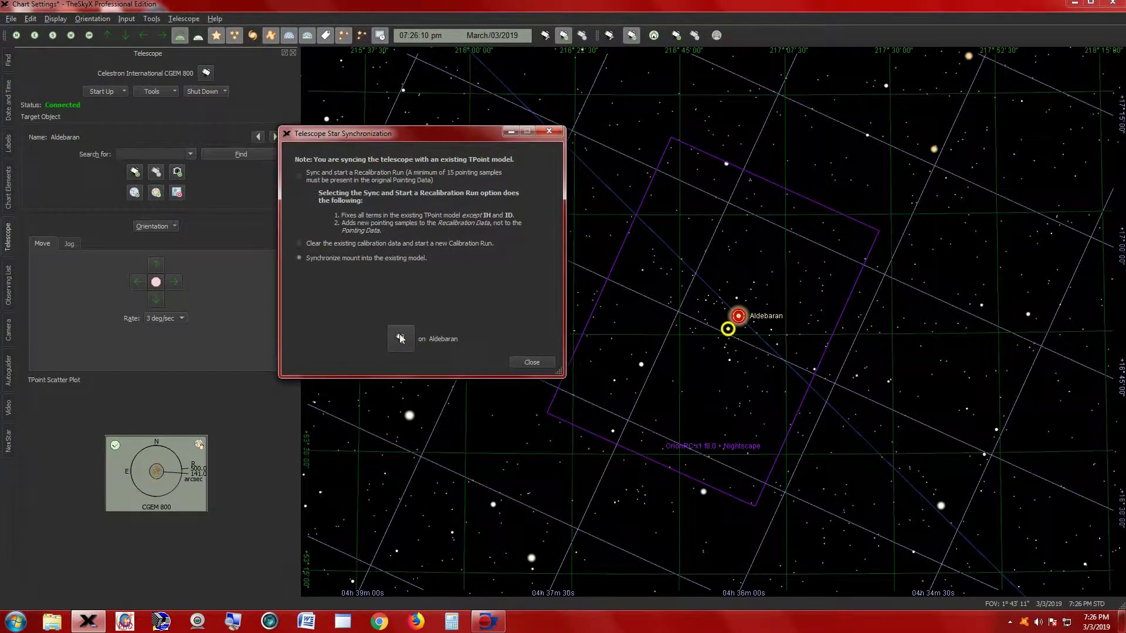
click(400, 341)
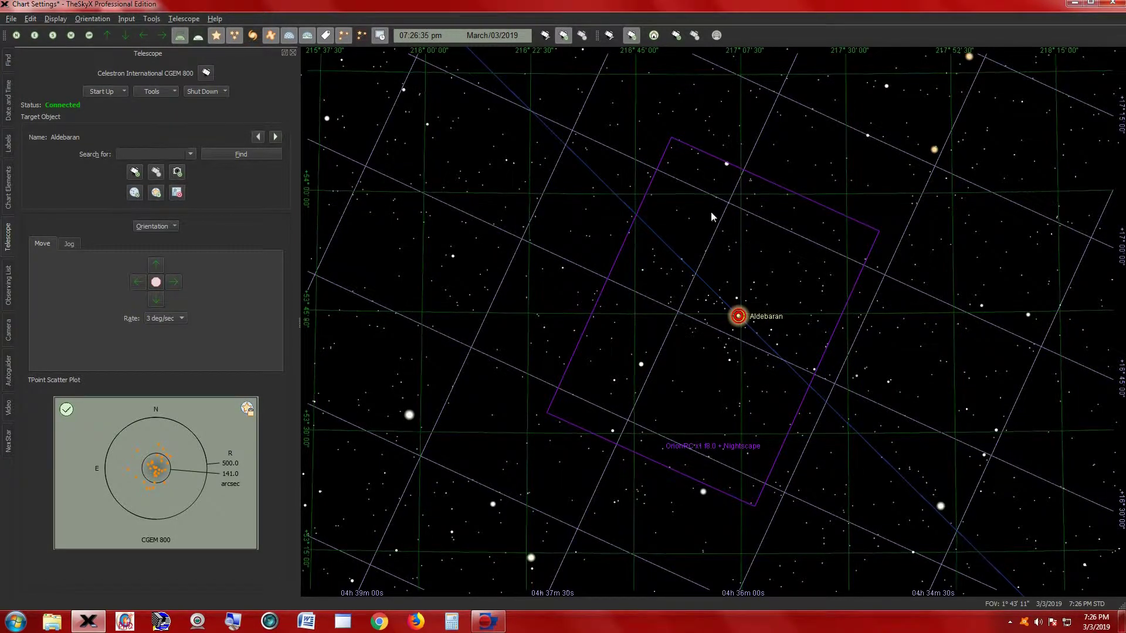
scroll(701, 247, down, 2)
scroll(701, 247, down, 2)
scroll(701, 247, down, 2)
scroll(702, 247, down, 2)
scroll(699, 248, down, 1)
scroll(699, 252, down, 1)
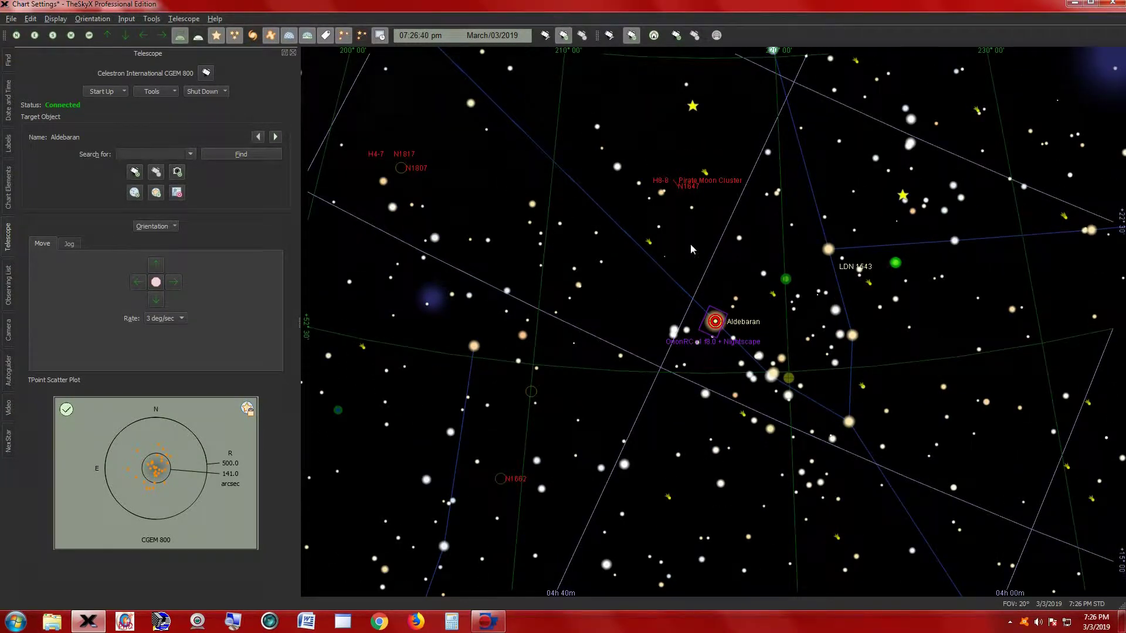